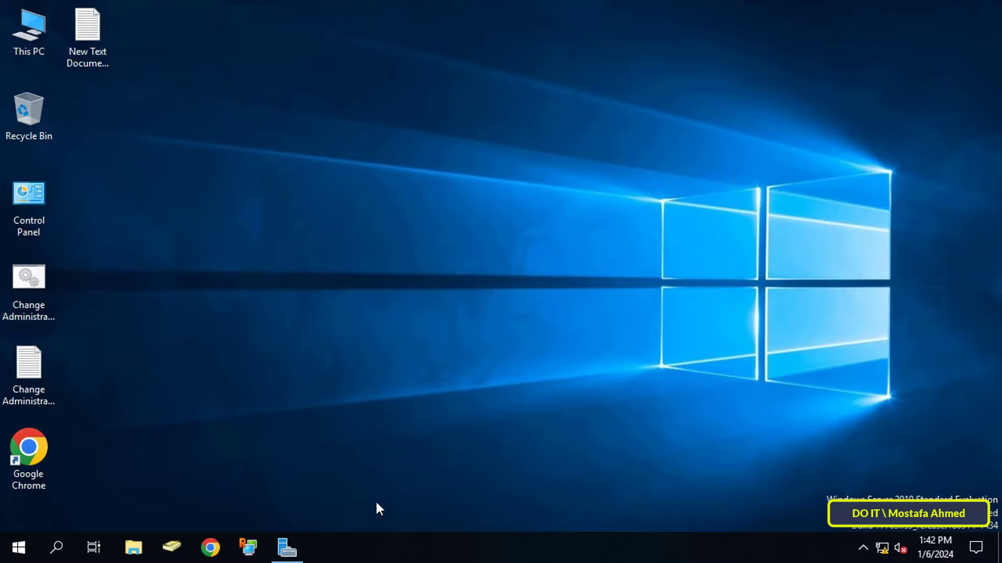
In Server Manager, start adding roles and features with a role-based or feature-based installation on DOIT-Server.ok.LOCAL from the server pool
left_click(295, 552)
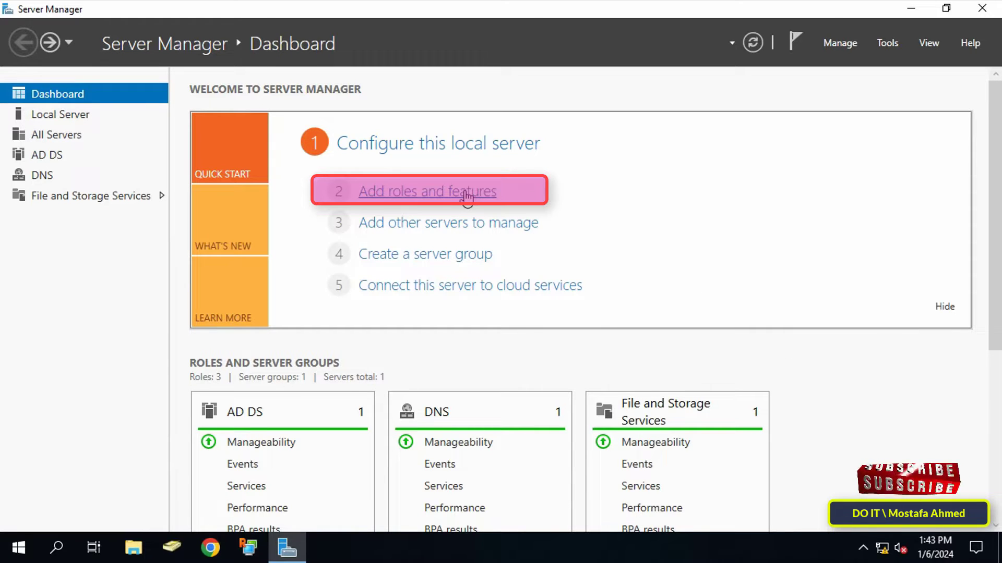
left_click(465, 197)
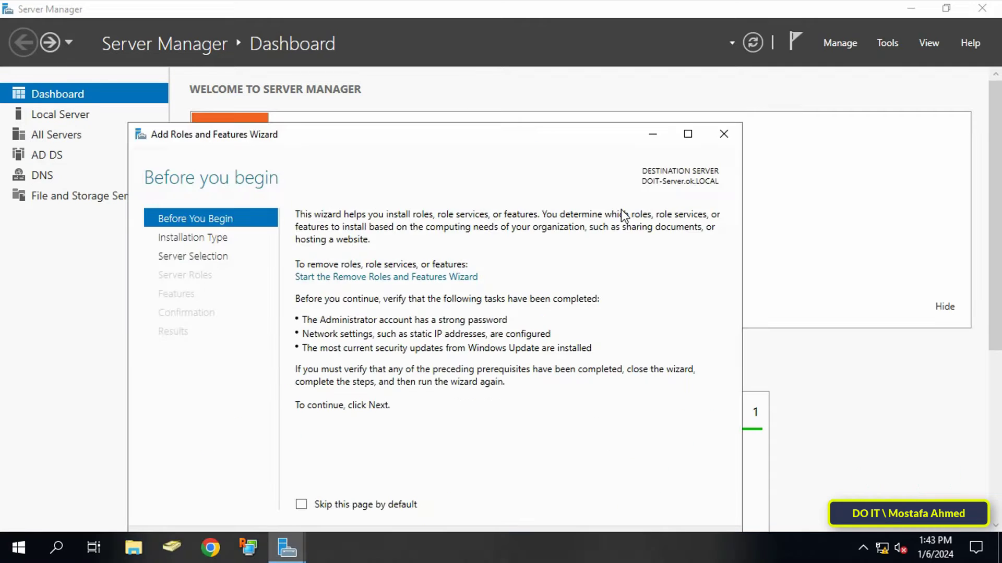
left_click_drag(605, 140, 690, 54)
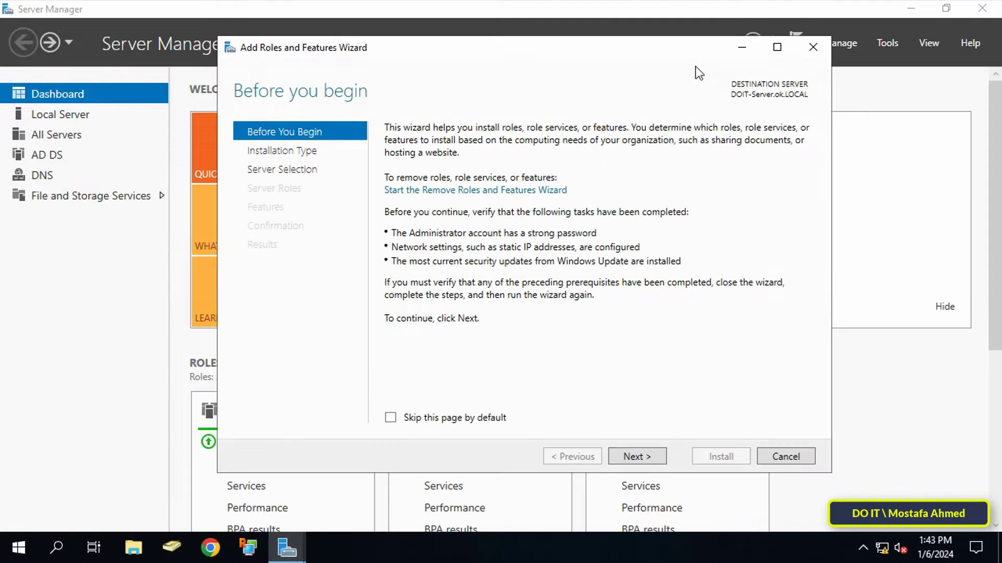
left_click(649, 456)
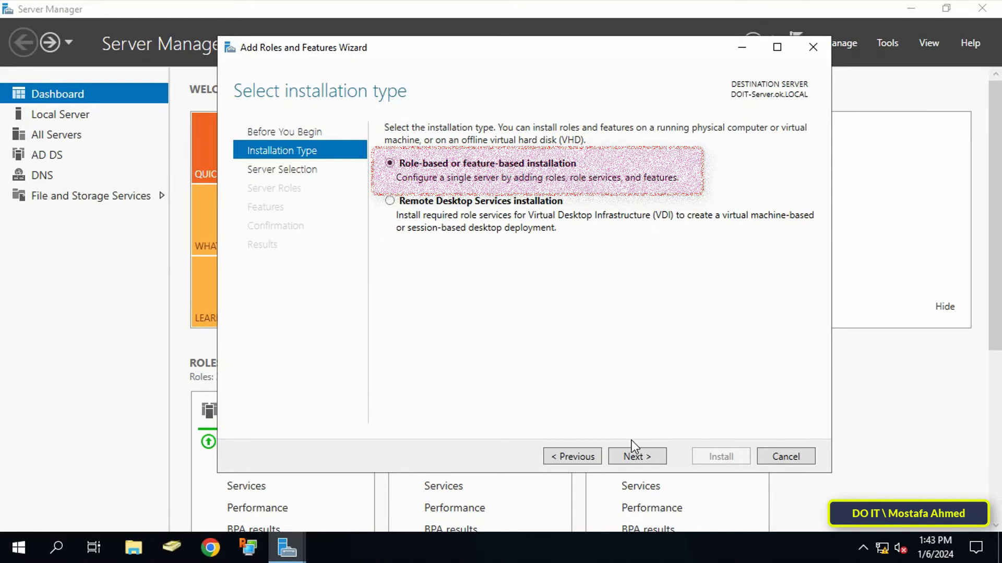
left_click(633, 456)
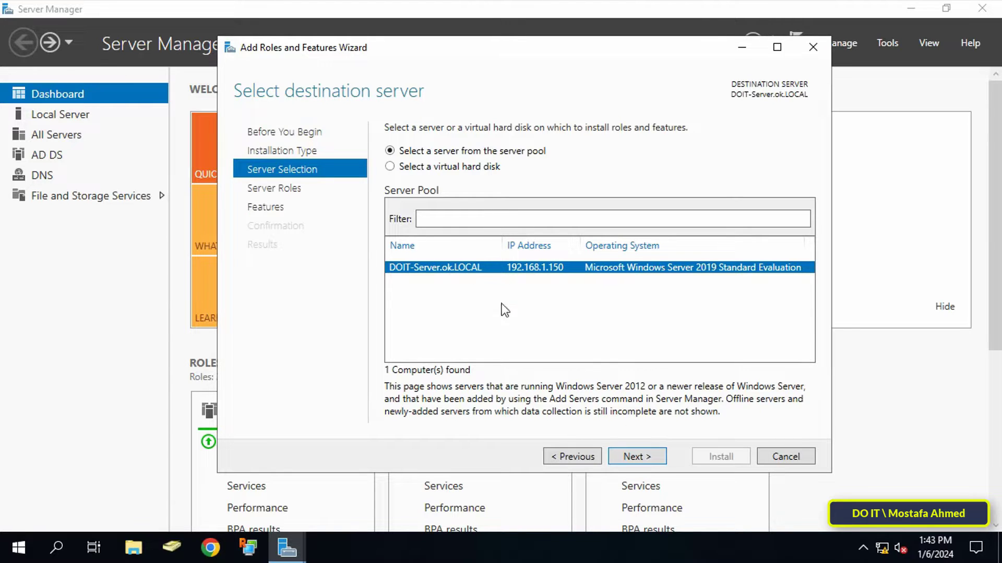
left_click(634, 458)
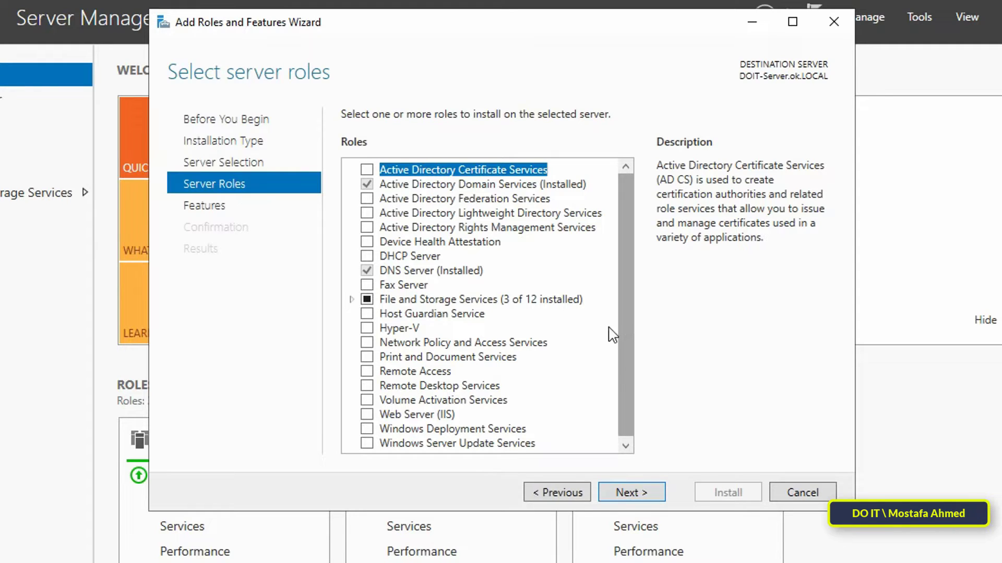
Install the Data Deduplication role service under File and iSCSI Services without adding extra features, and close the wizard
double_click(517, 301)
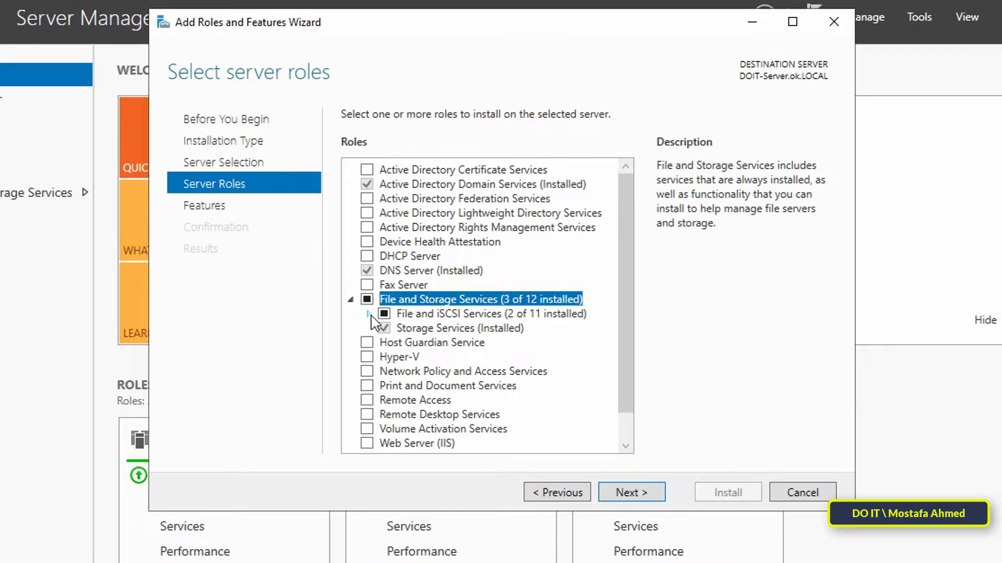
left_click(369, 313)
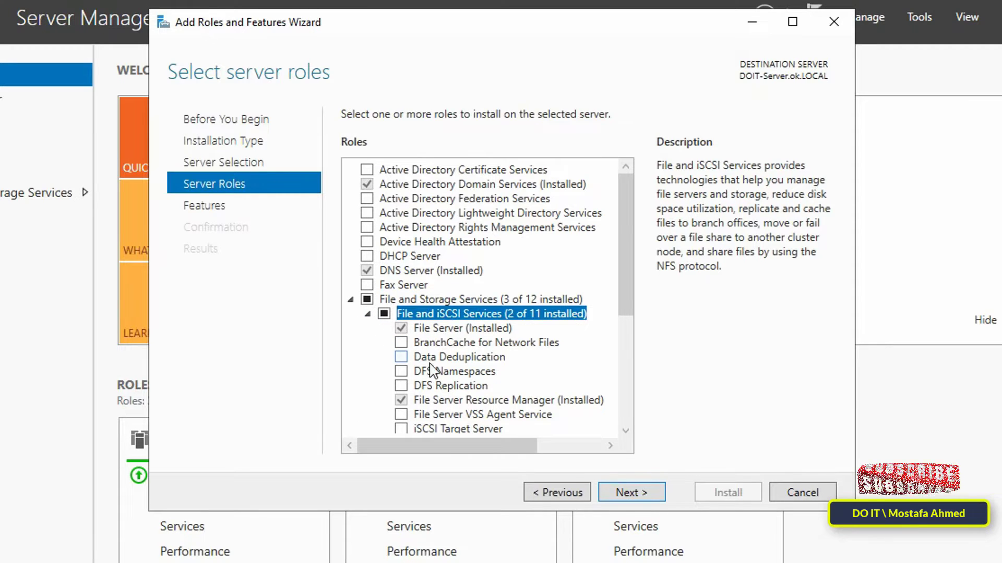
left_click(401, 358)
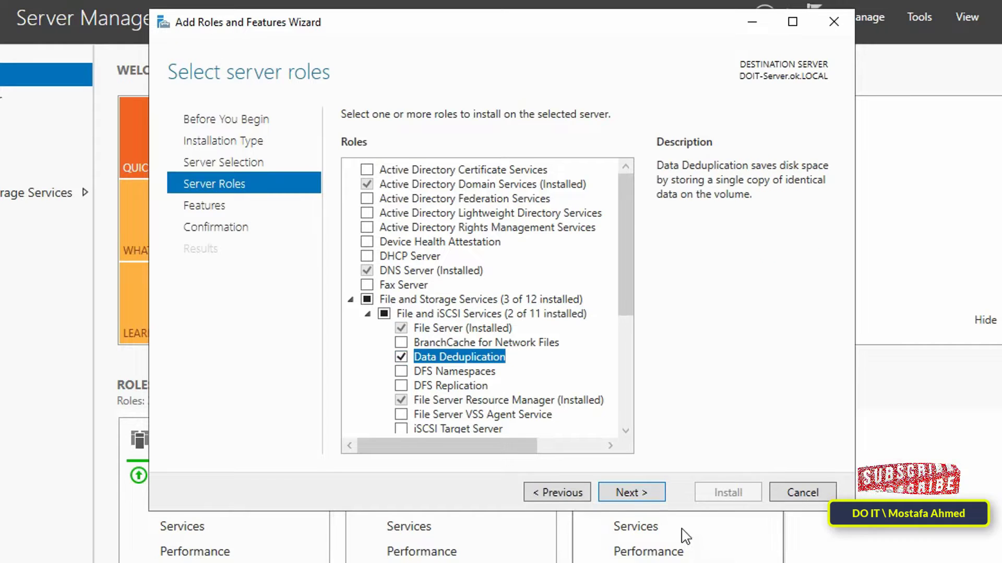
left_click(660, 496)
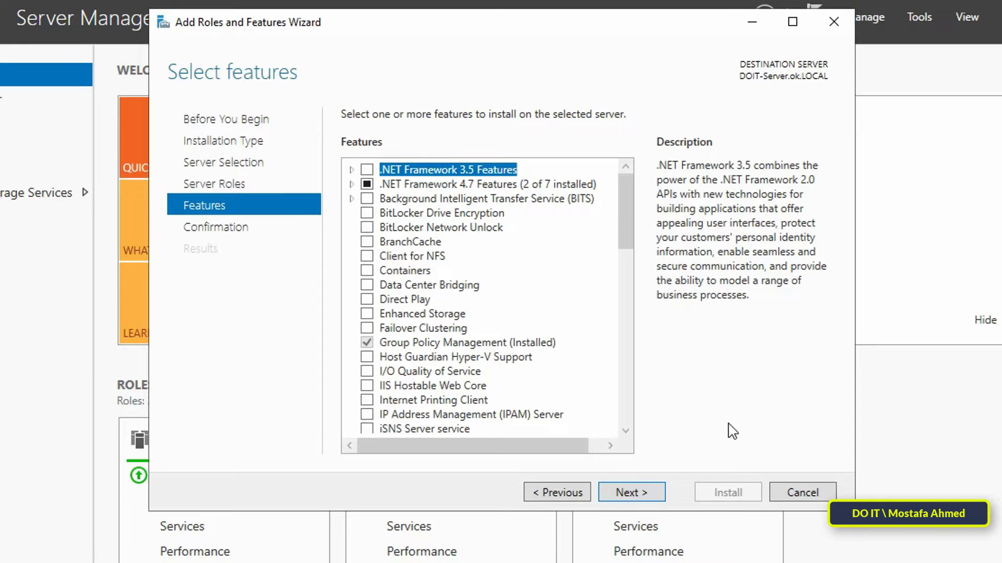
left_click(652, 502)
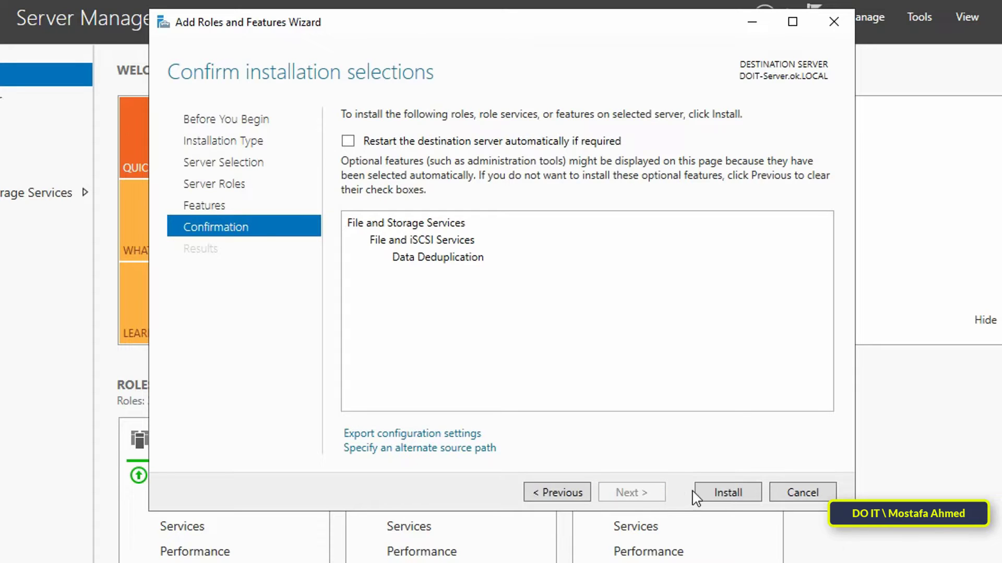
left_click(729, 493)
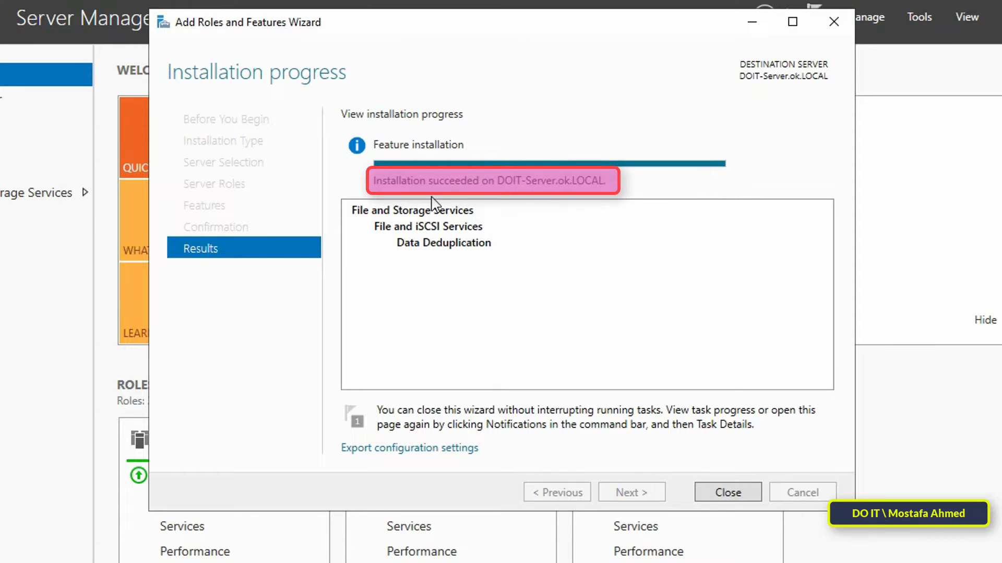
left_click(722, 494)
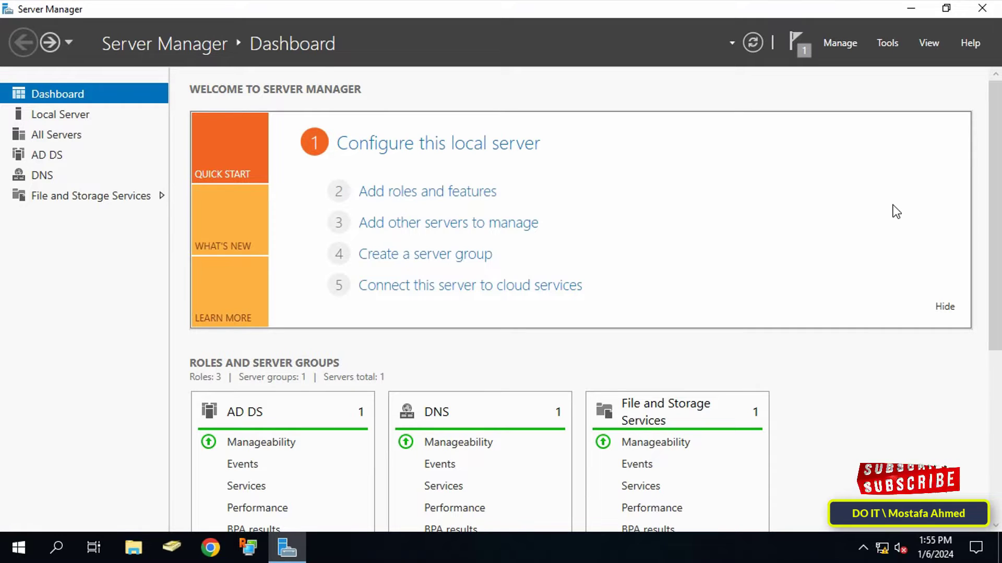
Open the data deduplication settings for volume E: in File and Storage Services
left_click(128, 196)
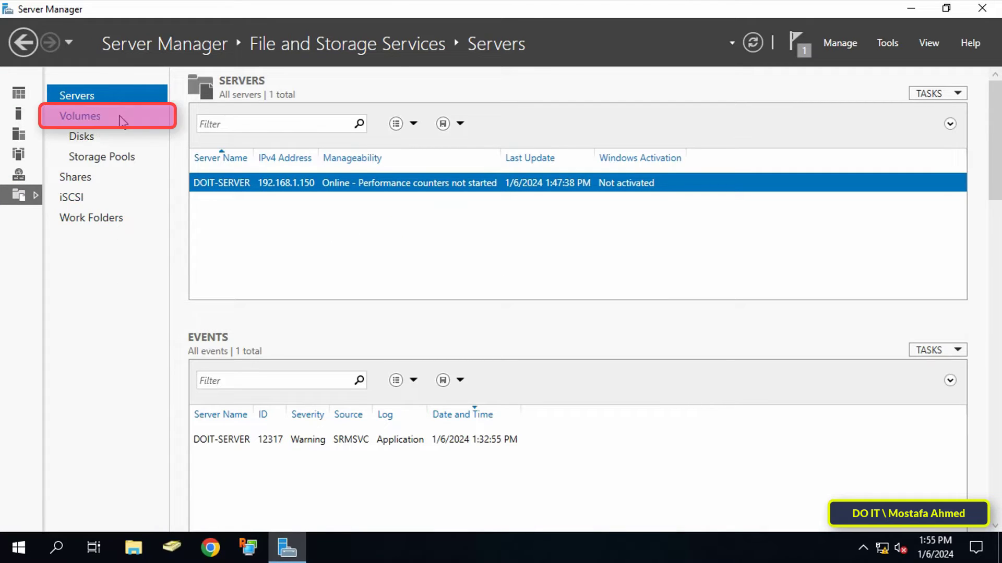
left_click(121, 119)
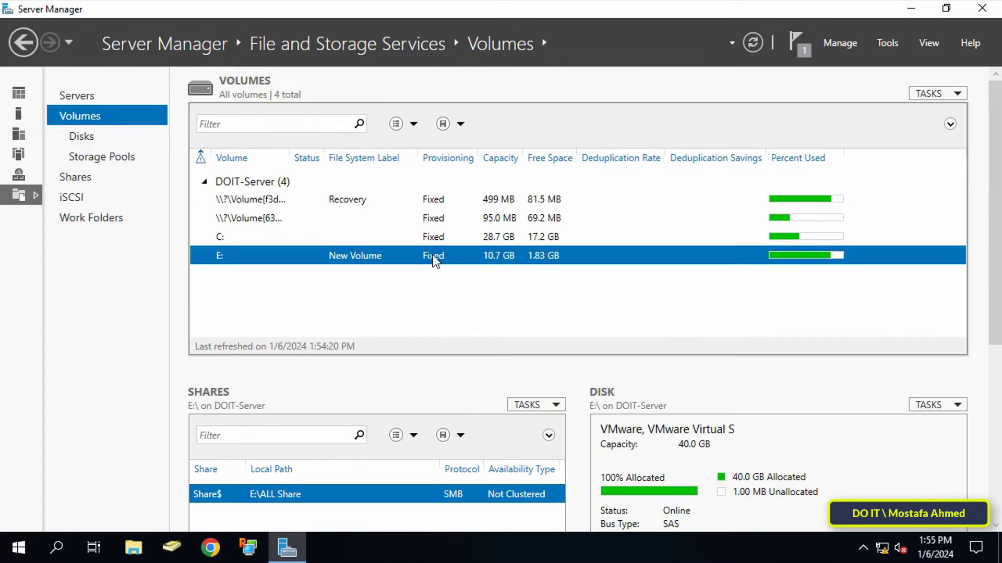
left_click(430, 239)
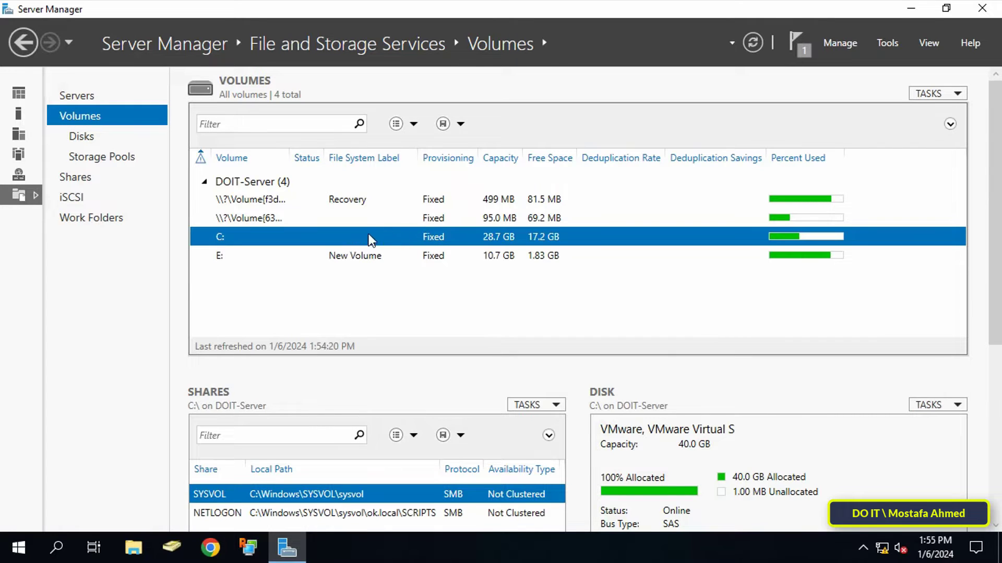
right_click(440, 254)
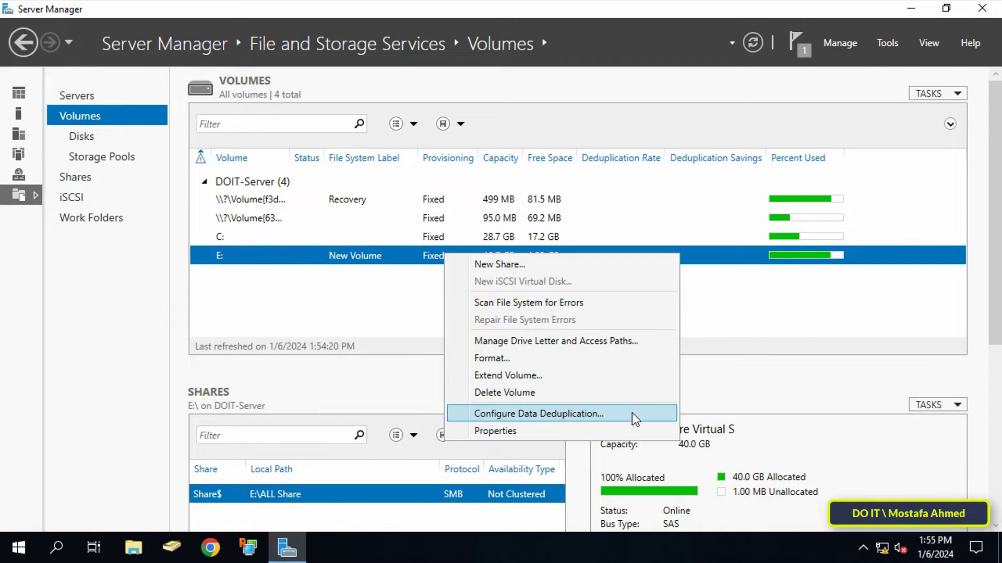
left_click(631, 412)
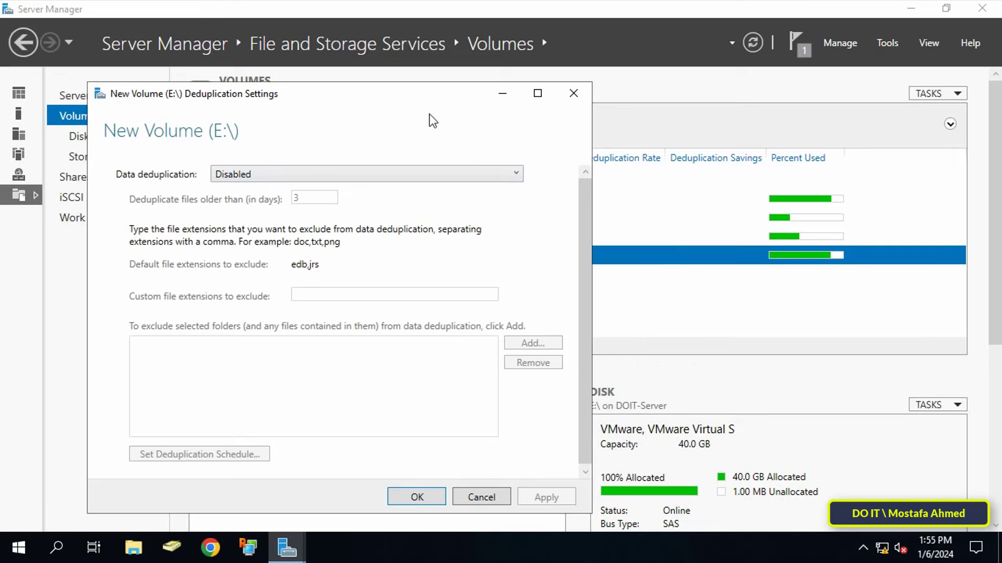
left_click_drag(459, 96, 626, 43)
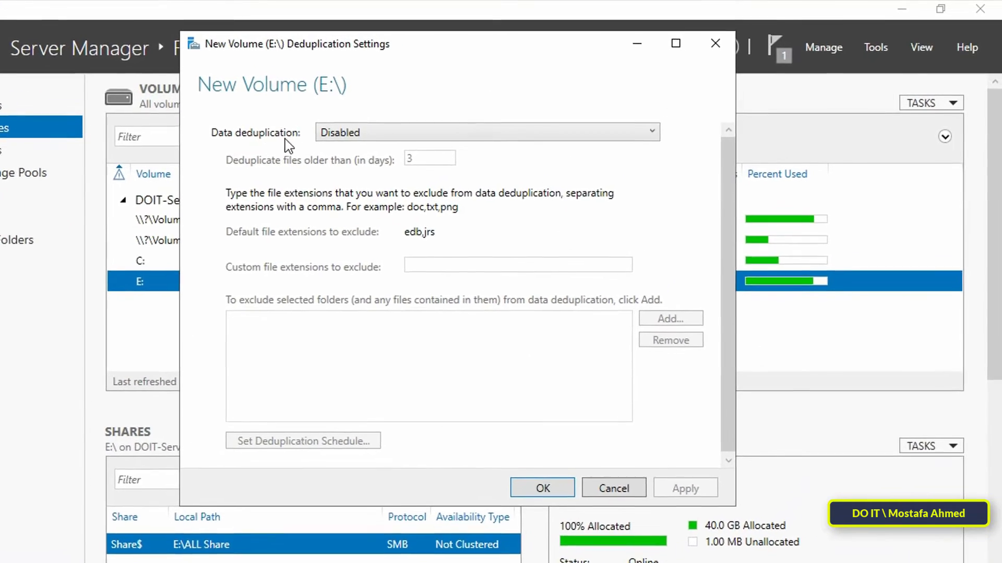
Set data deduplication to General purpose file server for files older than 0 days and apply the settings
left_click(658, 132)
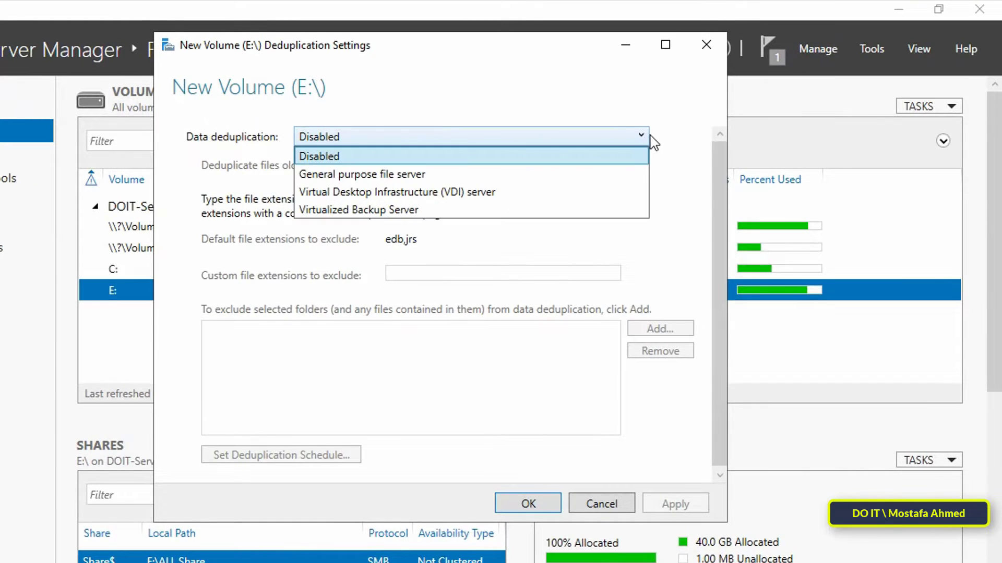
left_click(608, 175)
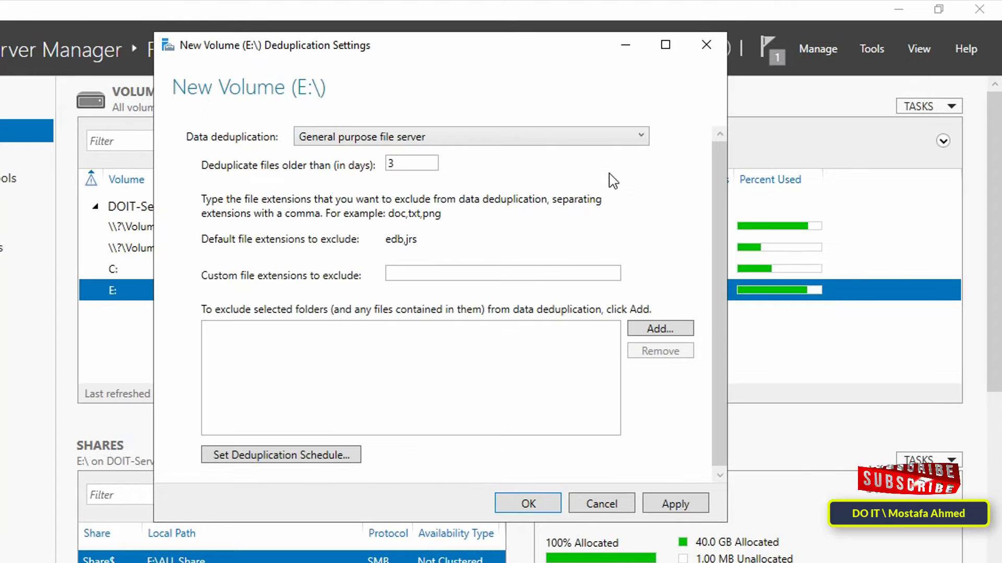
double_click(405, 166)
type("0")
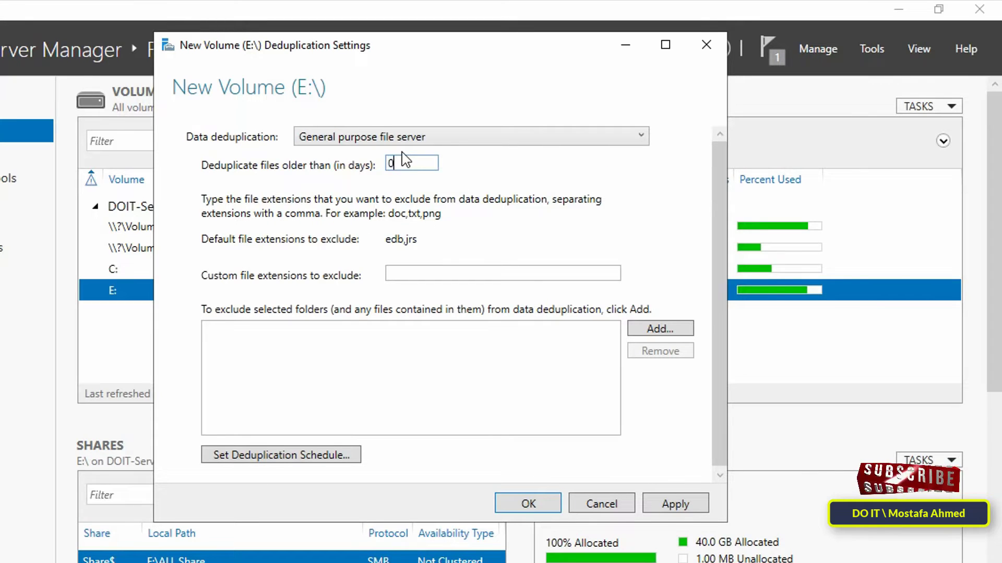
left_click(673, 504)
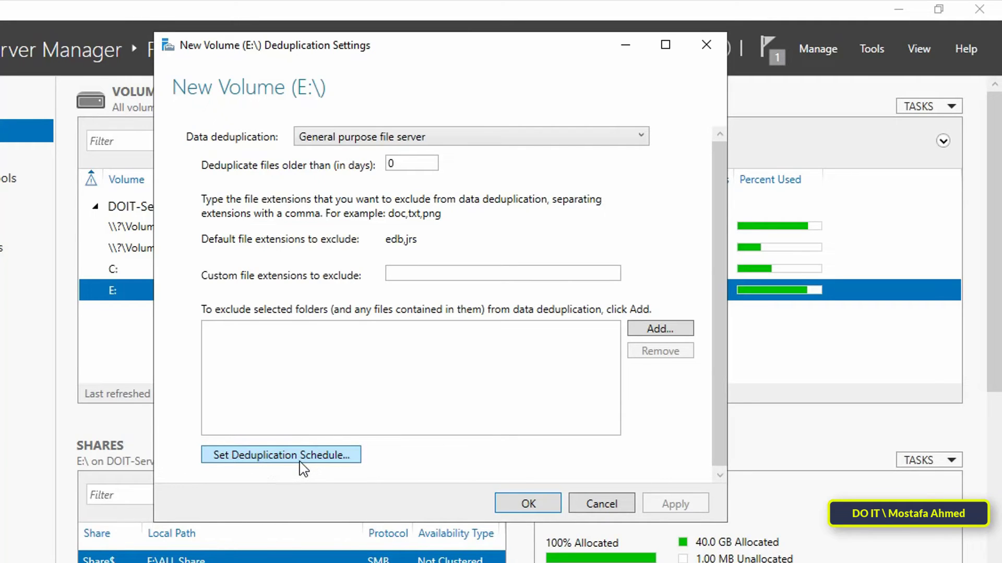
Open the deduplication schedule and enable throughput optimization
left_click(299, 456)
left_click_drag(305, 133, 503, 32)
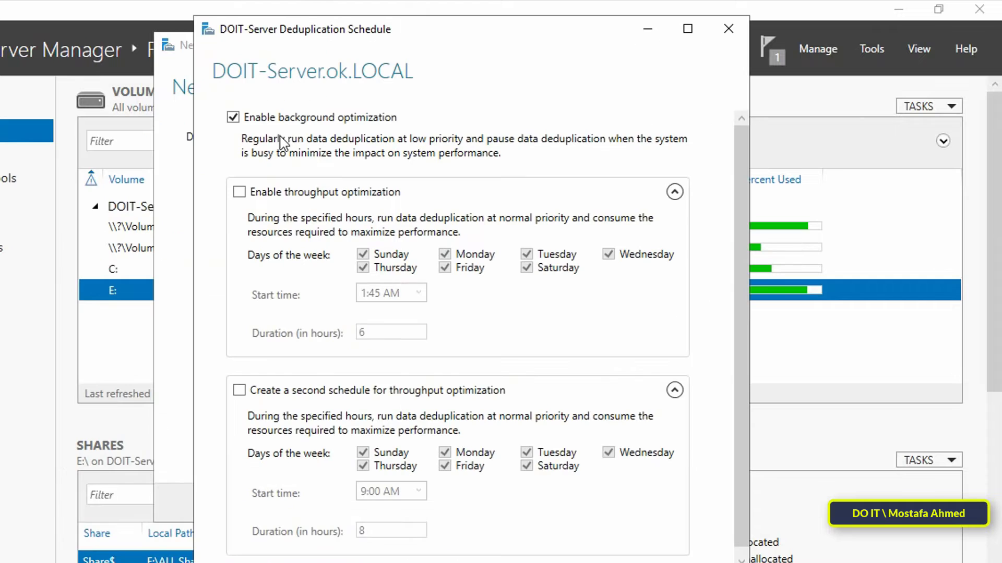
left_click(310, 192)
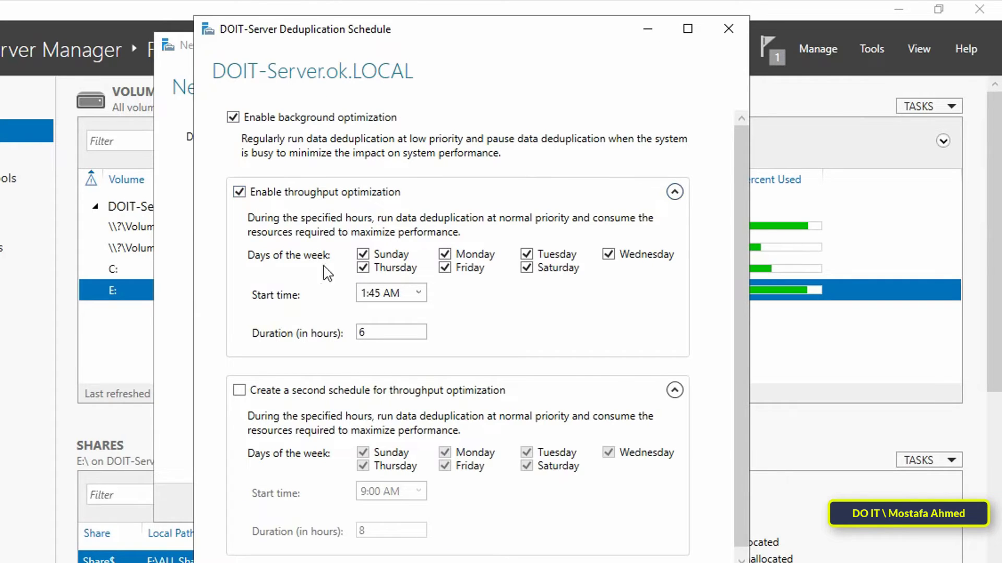
left_click_drag(459, 38, 457, 28)
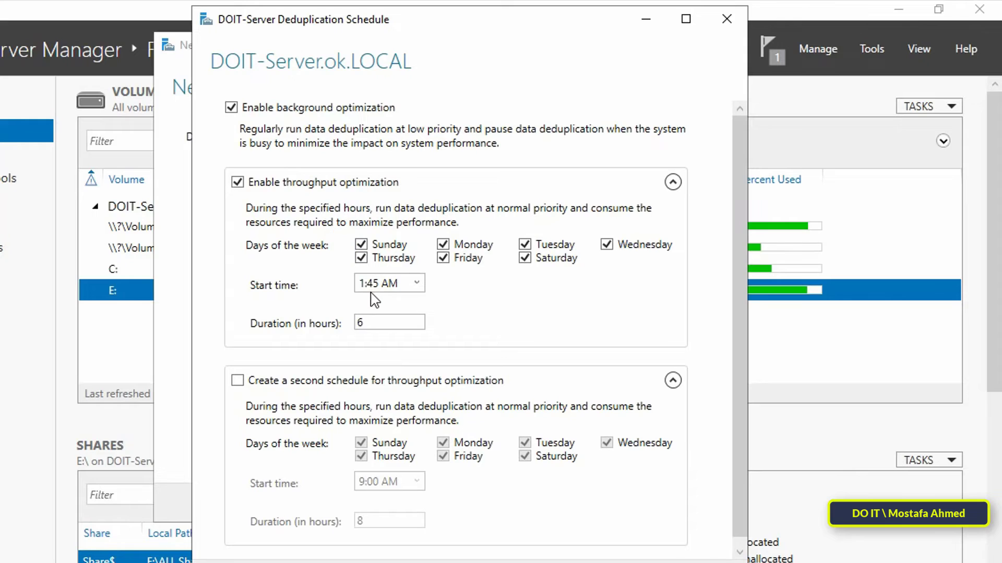
Set the throughput optimization start time to 5:00 AM and duration to 12 hours, then save the schedule and the volume's deduplication settings
left_click(415, 285)
left_click(419, 369)
left_click(418, 369)
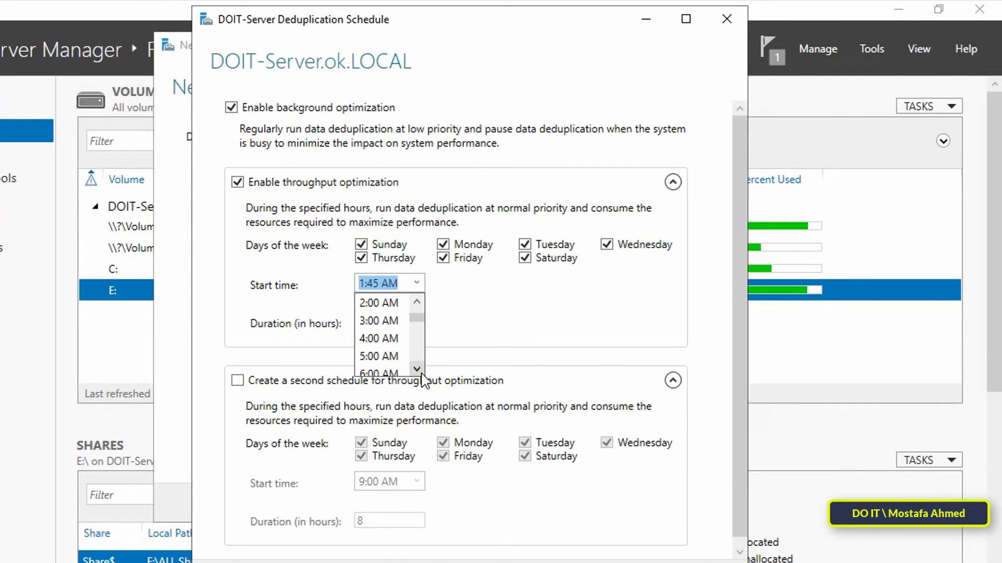
left_click(401, 357)
double_click(388, 323)
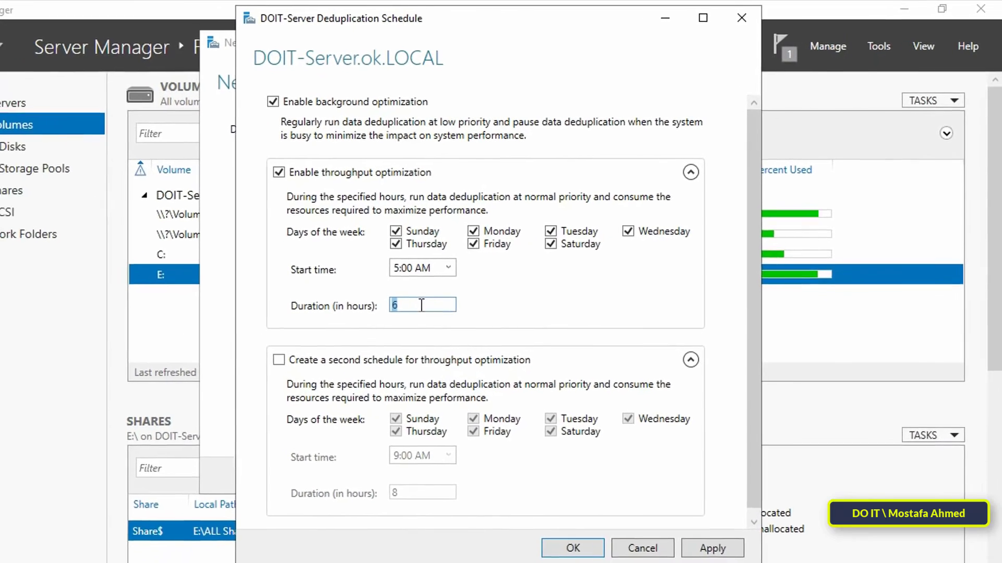
type("12")
left_click(699, 549)
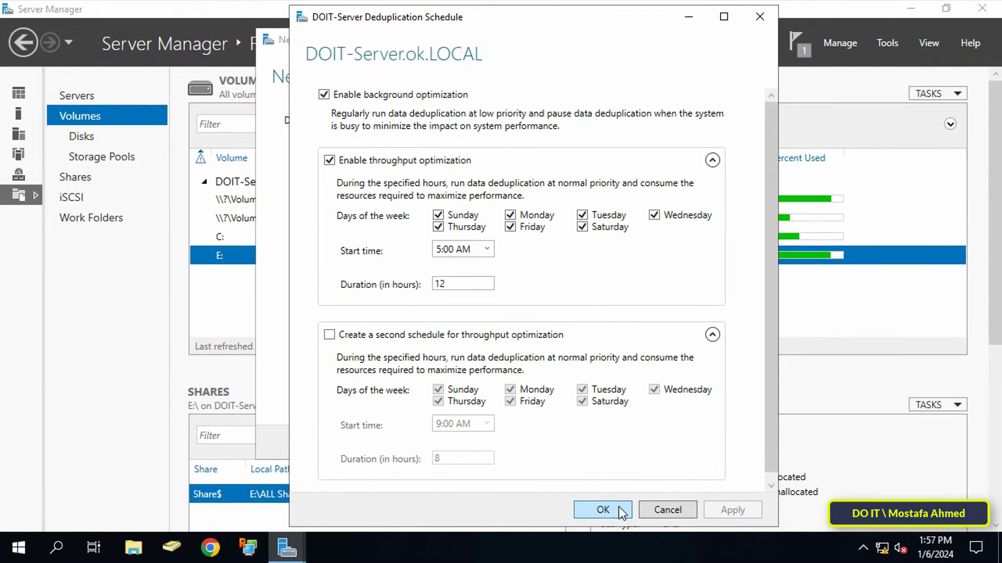
left_click(603, 509)
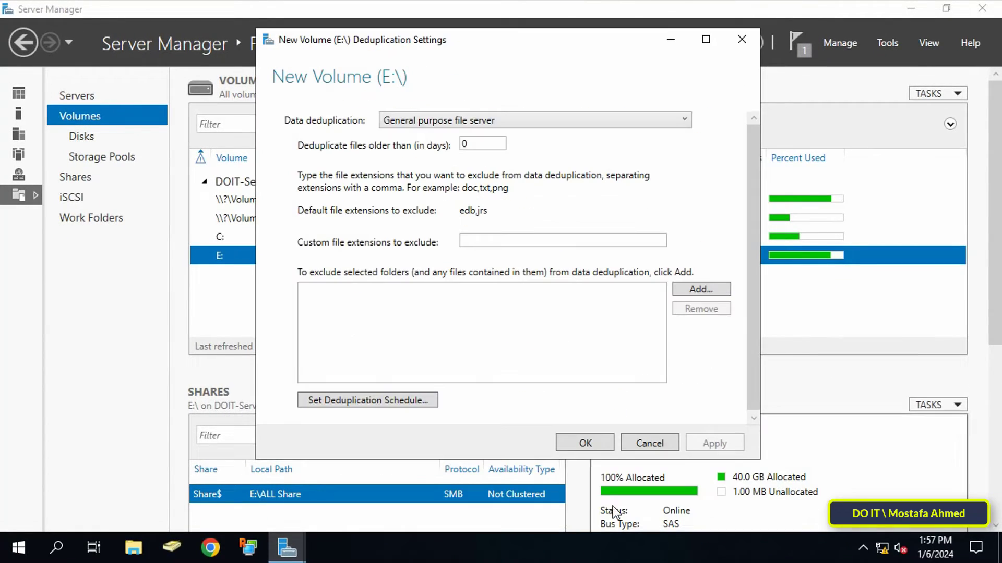
left_click(584, 444)
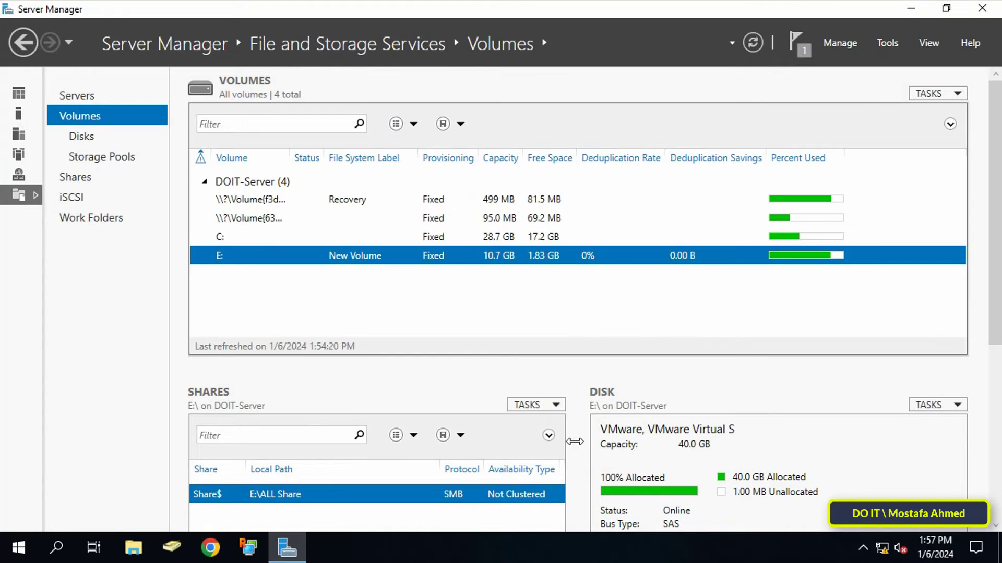